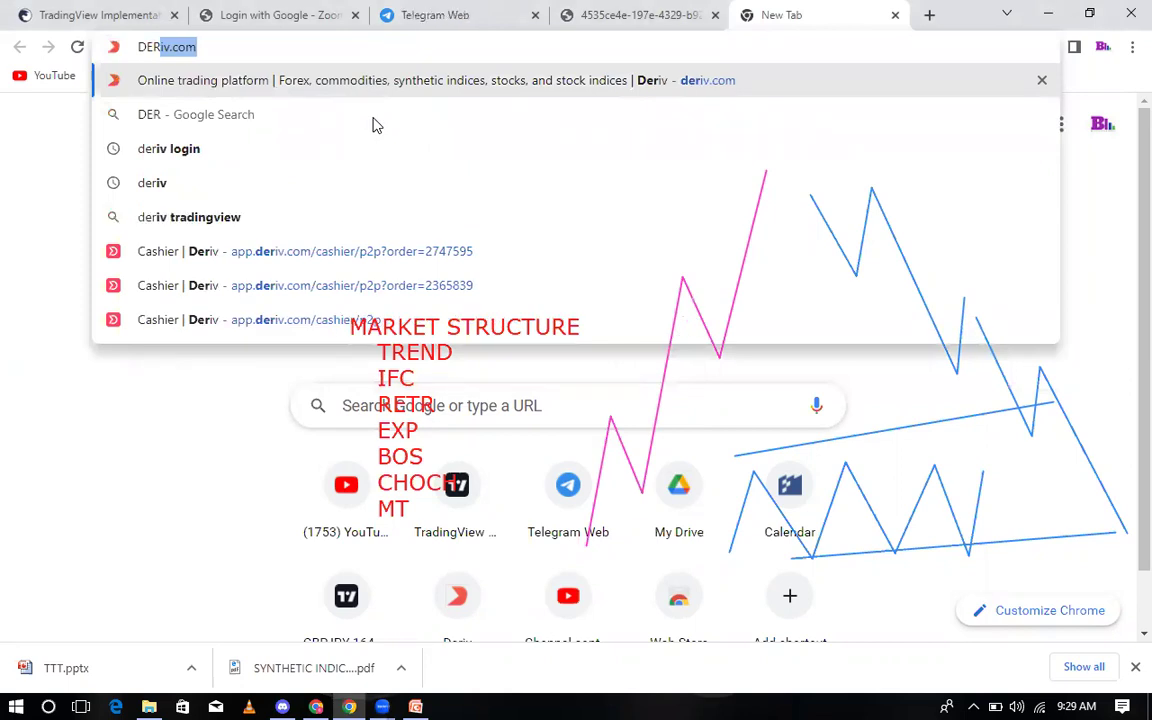
Search the web for "deriv pip calculator" and open Deriv's Pip Calculator page from the results.
type("IV")
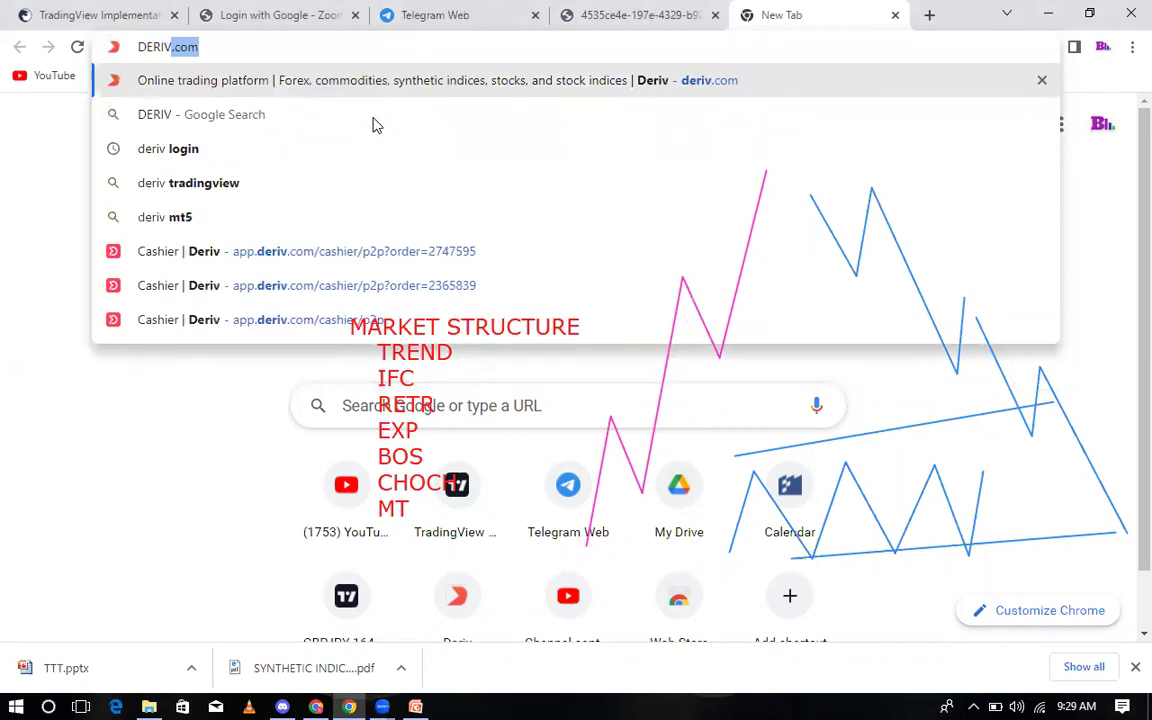
type(" PIP")
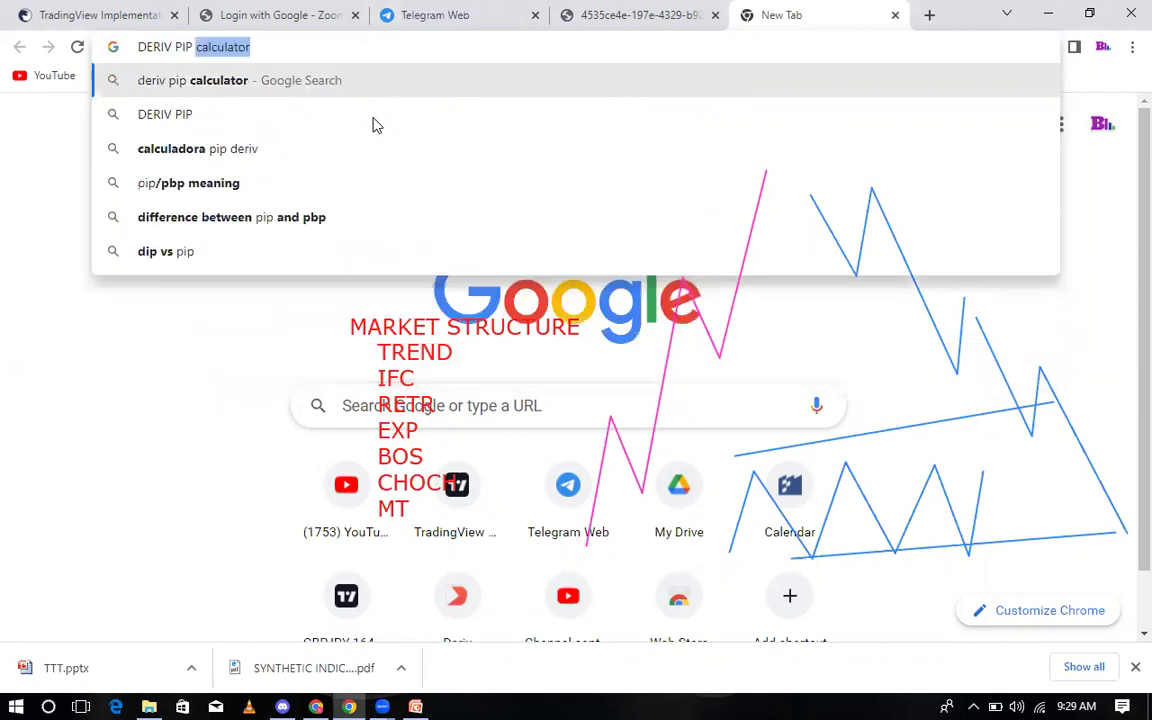
key("Return")
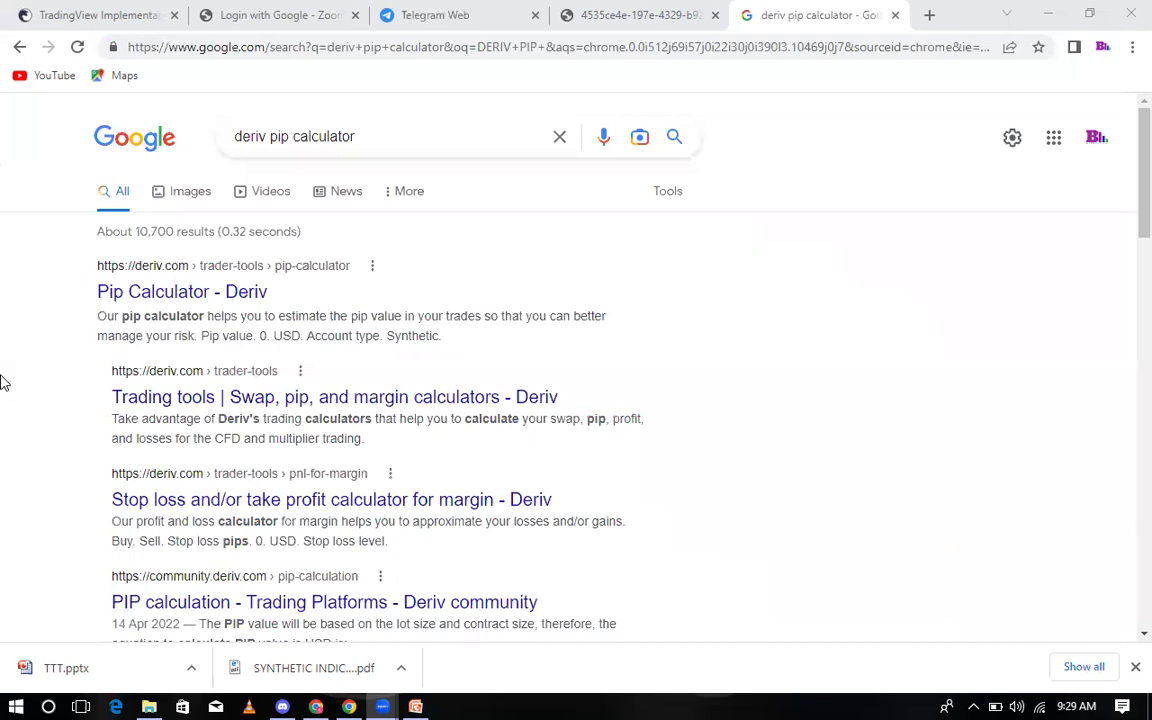
left_click(153, 302)
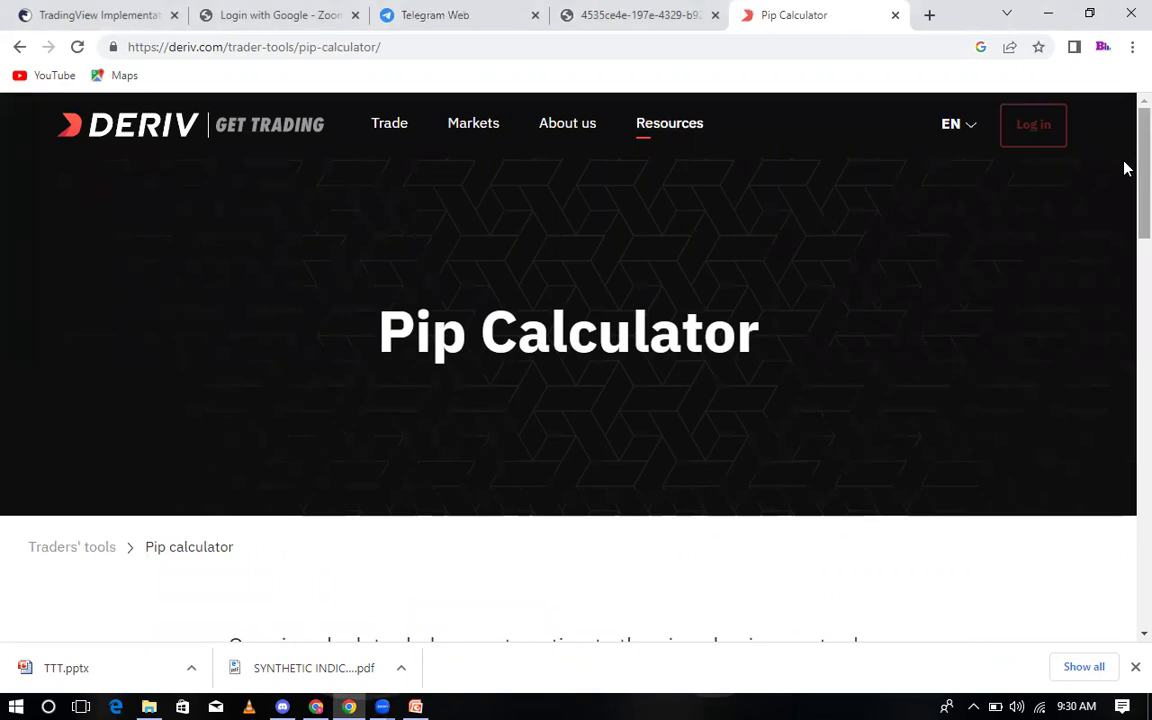
Choose Bear Market Index as the symbol in the pip calculator for a synthetic account.
scroll(1125, 200, "down", 5)
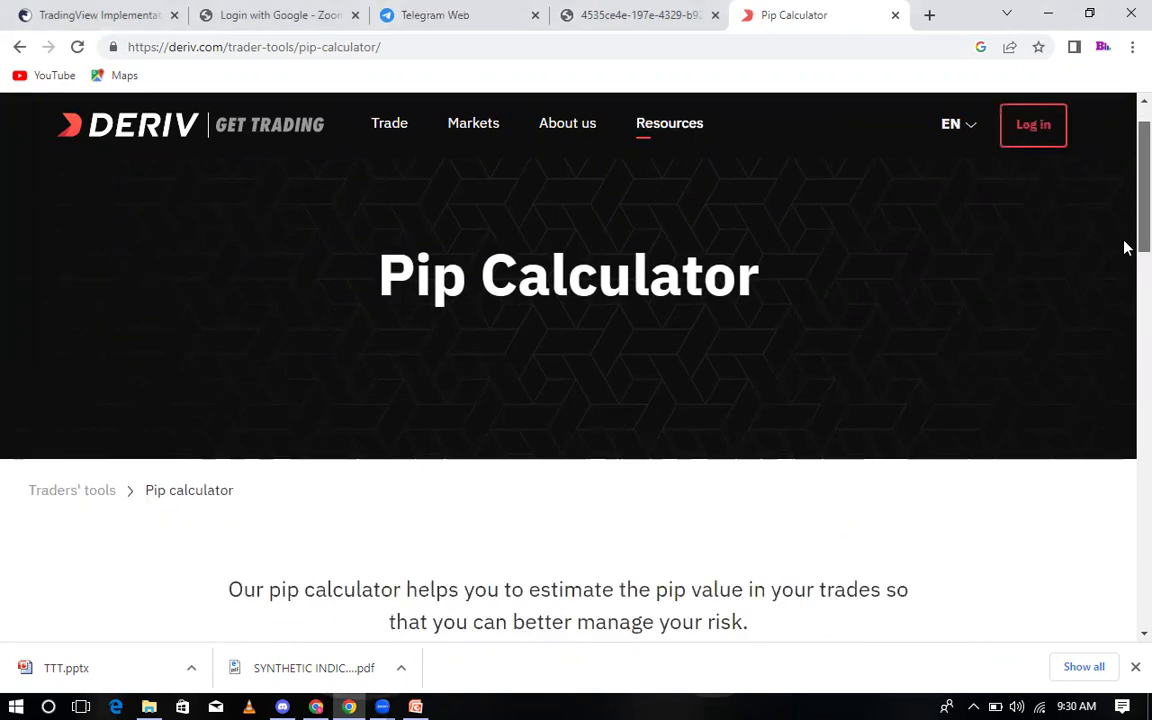
scroll(1125, 290, "down", 2)
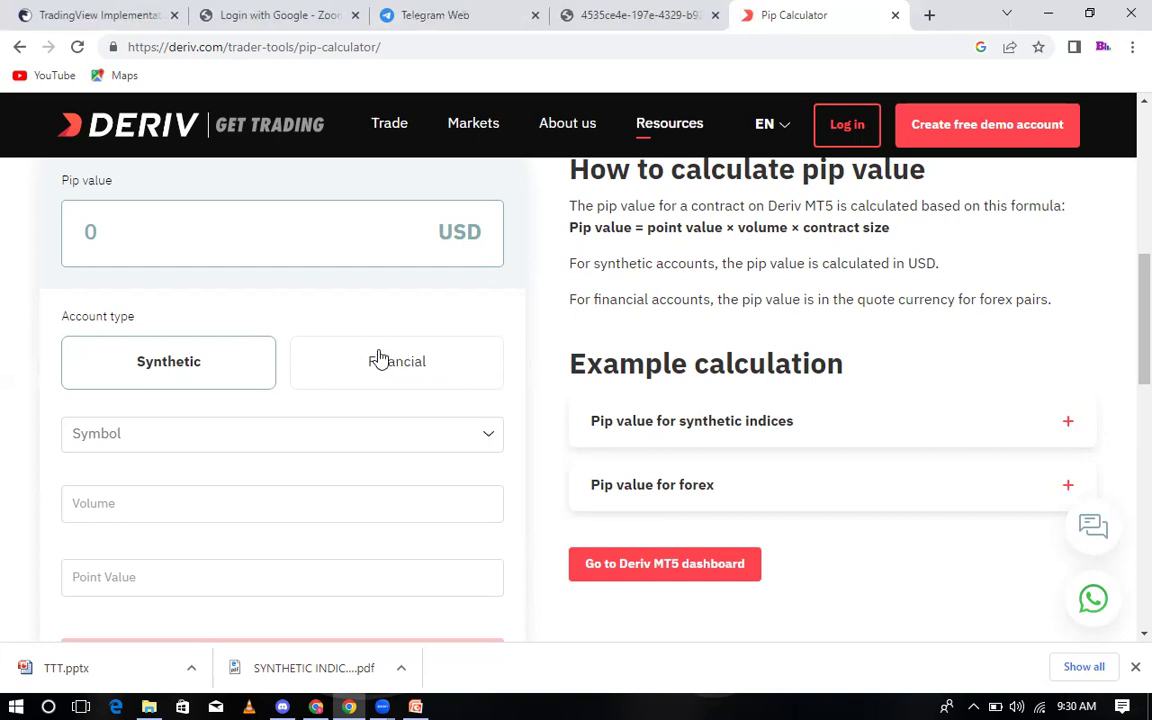
left_click(398, 443)
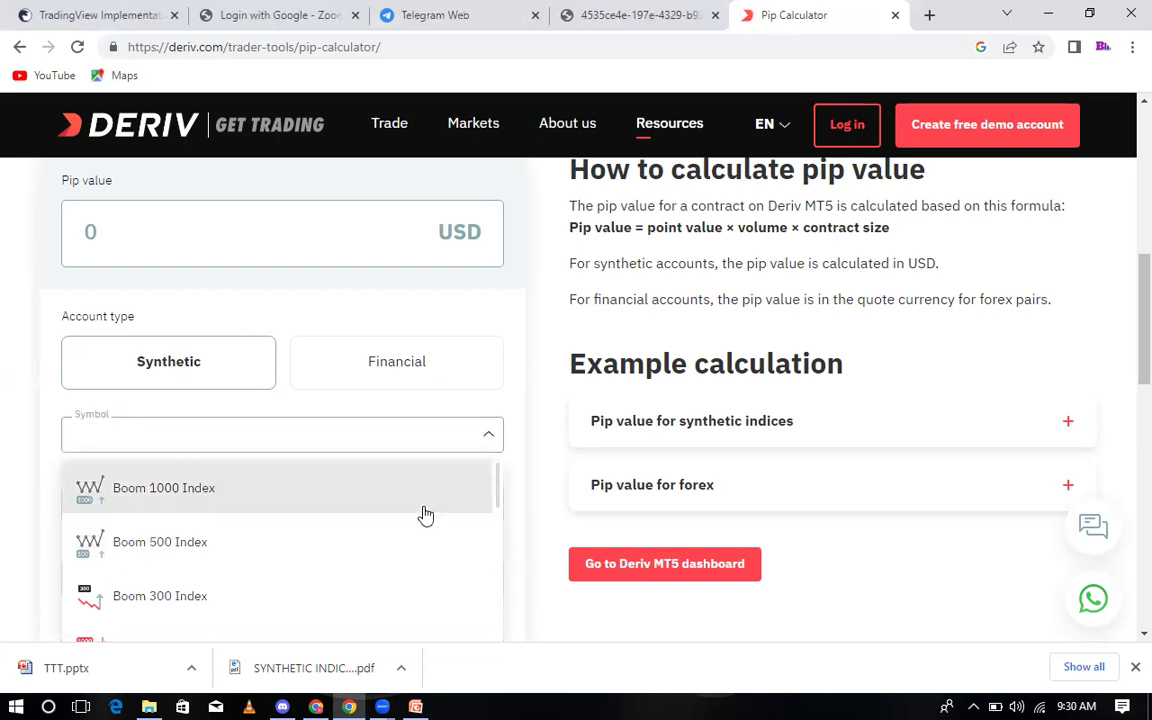
scroll(500, 530, "down", 2)
scroll(503, 548, "down", 5)
scroll(506, 590, "down", 3)
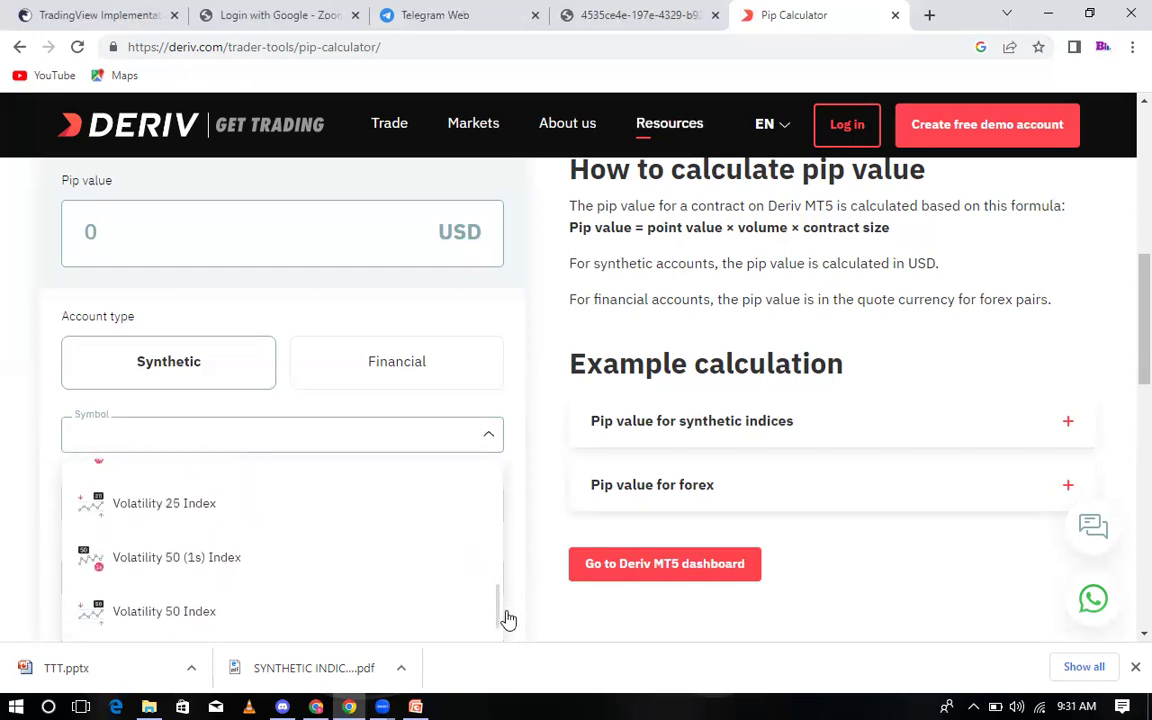
scroll(504, 553, "up", 2)
scroll(506, 612, "down", 1)
scroll(505, 641, "down", 3)
scroll(505, 636, "up", 1)
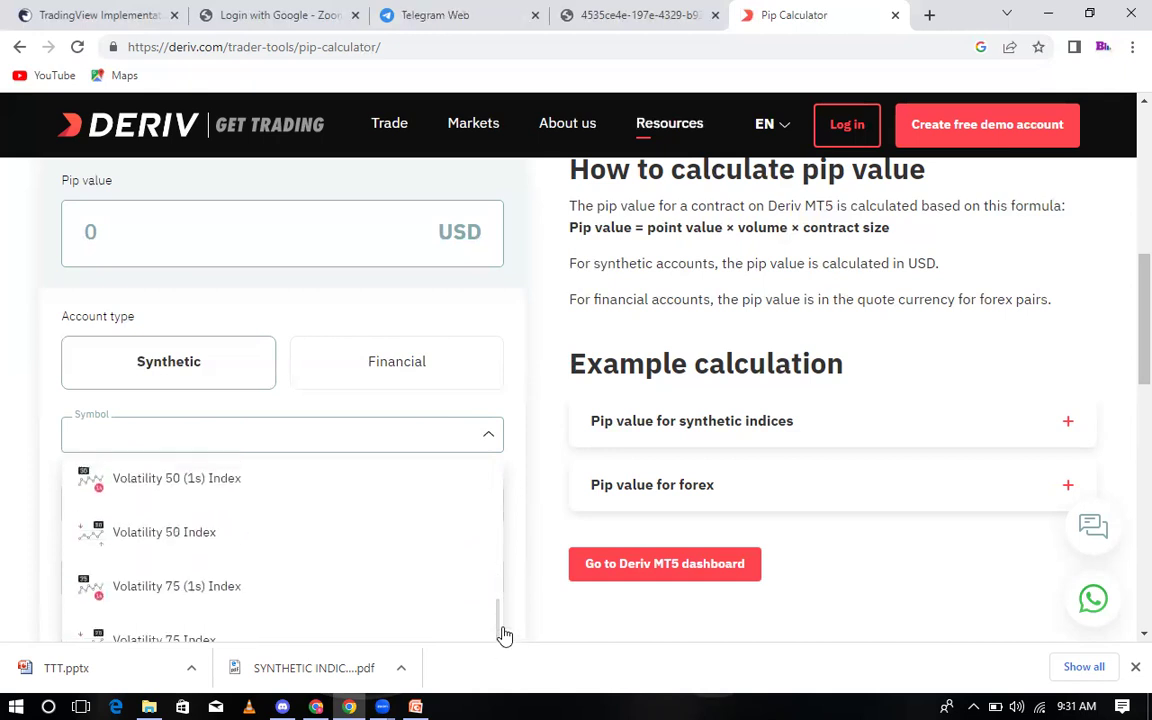
scroll(505, 636, "down", 2)
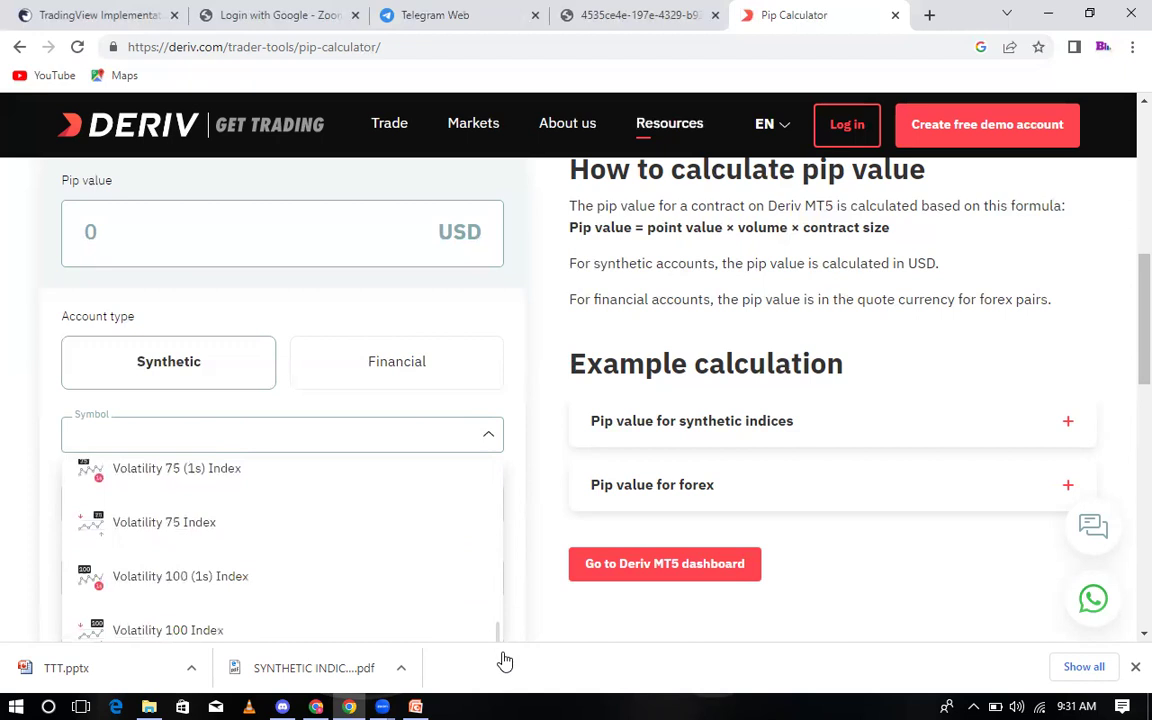
scroll(496, 640, "up", 4)
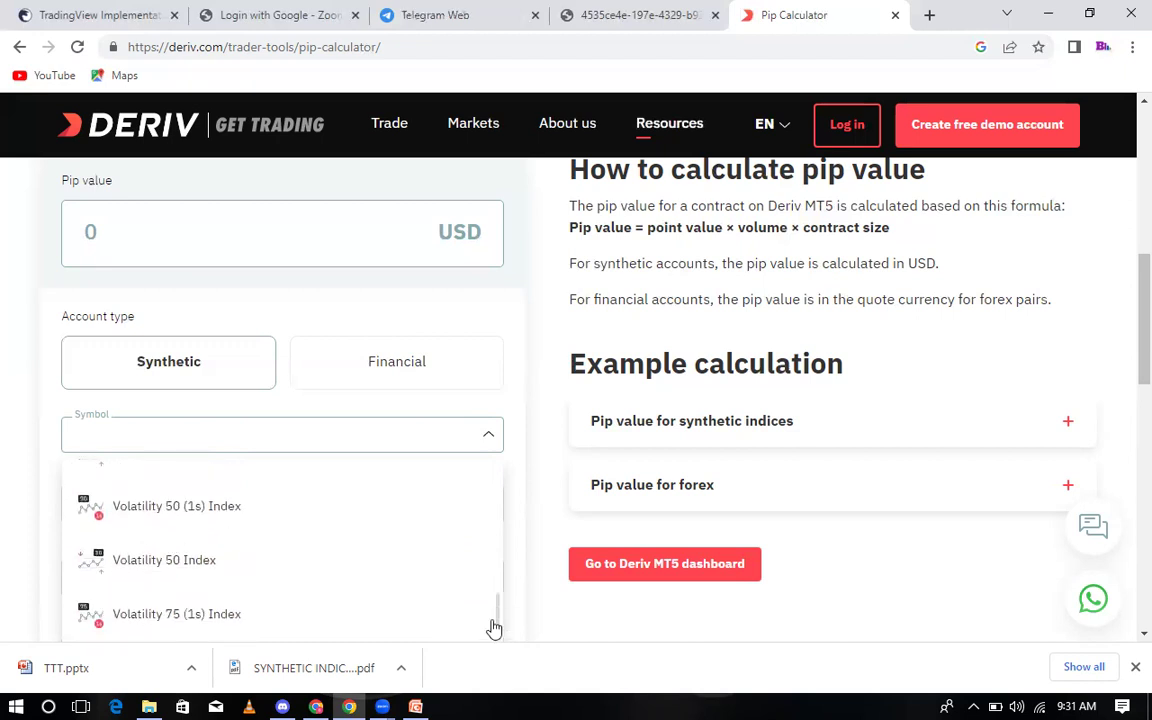
scroll(470, 580, "up", 5)
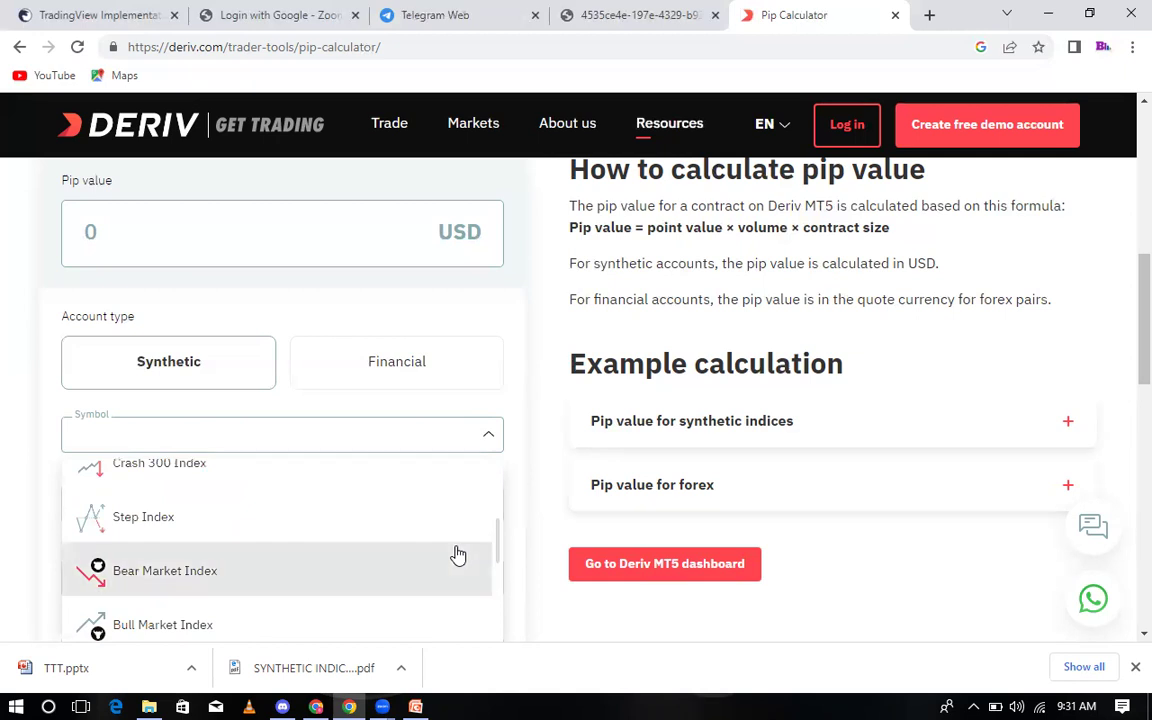
left_click(367, 567)
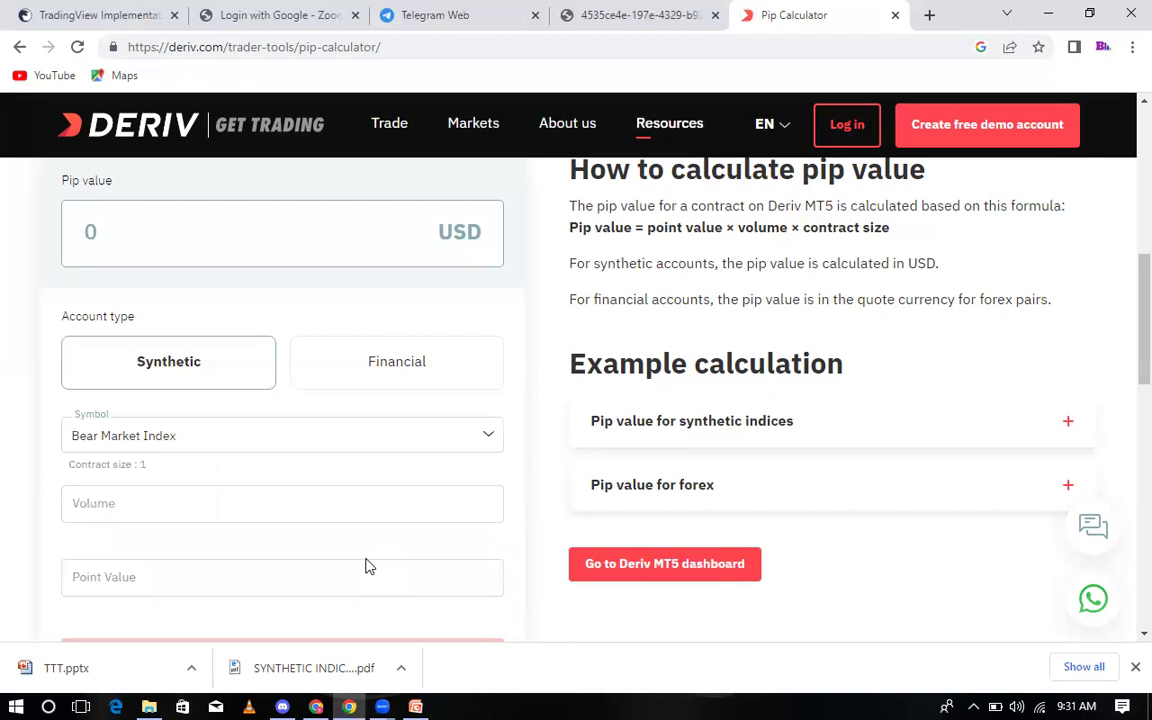
Set the calculator's volume to 6 and the point value to 17.
left_click(167, 511)
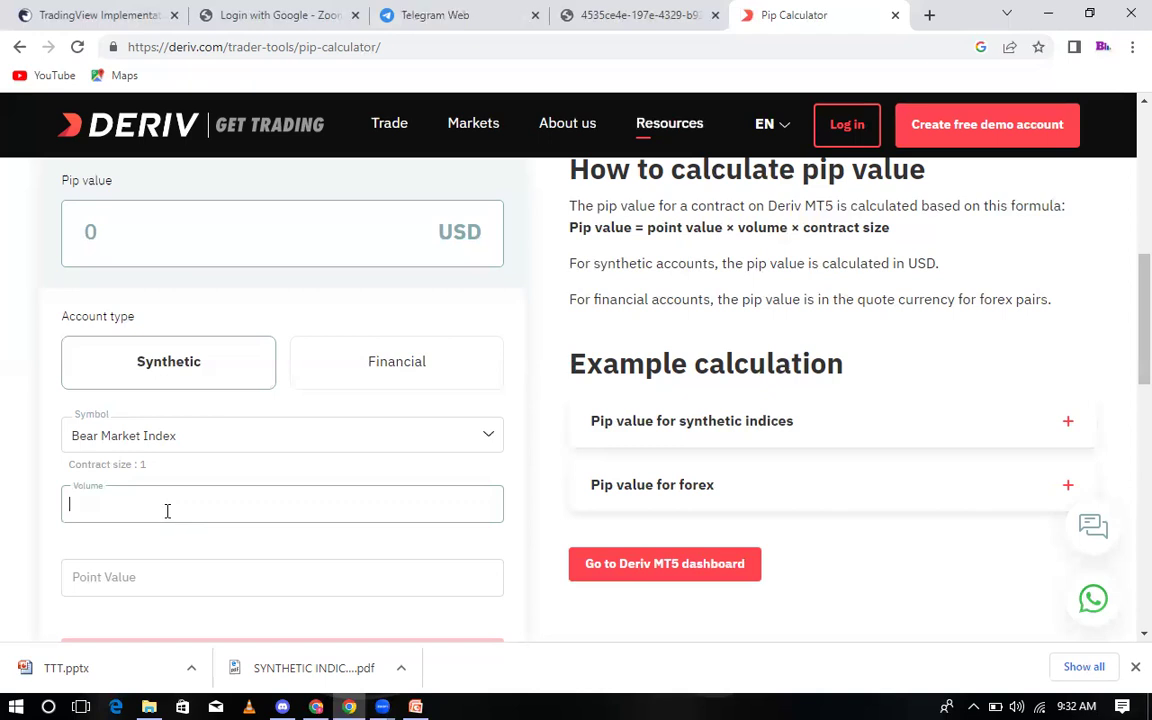
type("G")
key("BackSpace")
type("6")
left_click(135, 585)
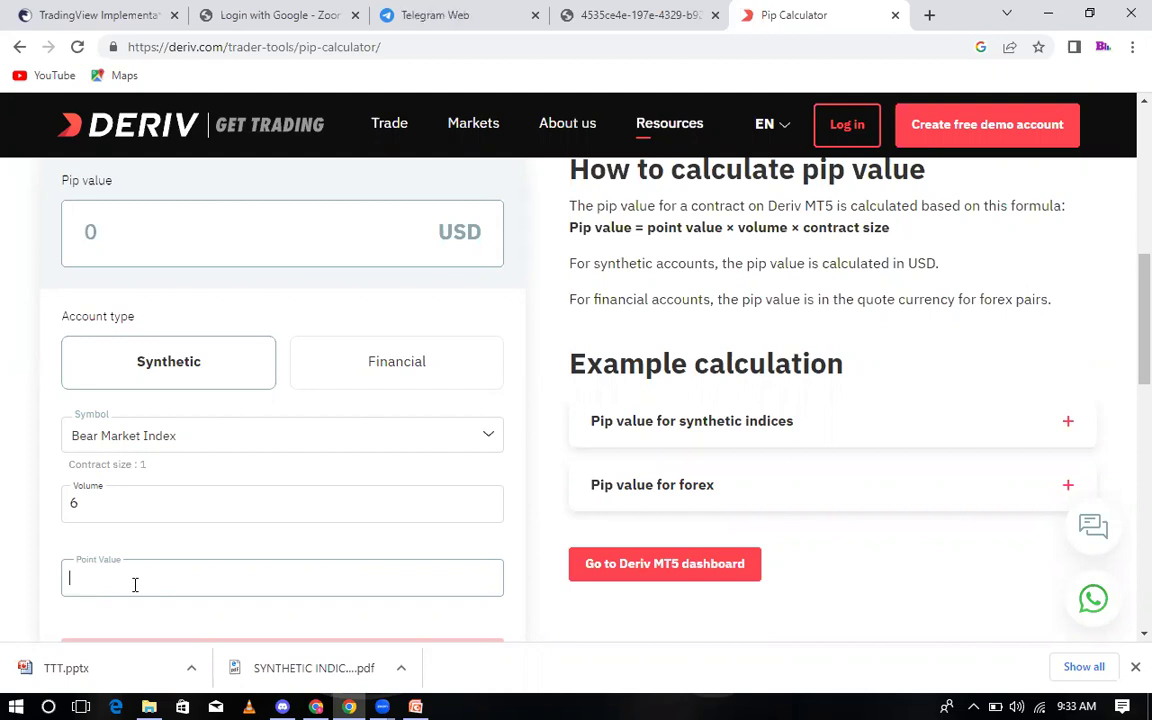
type("17")
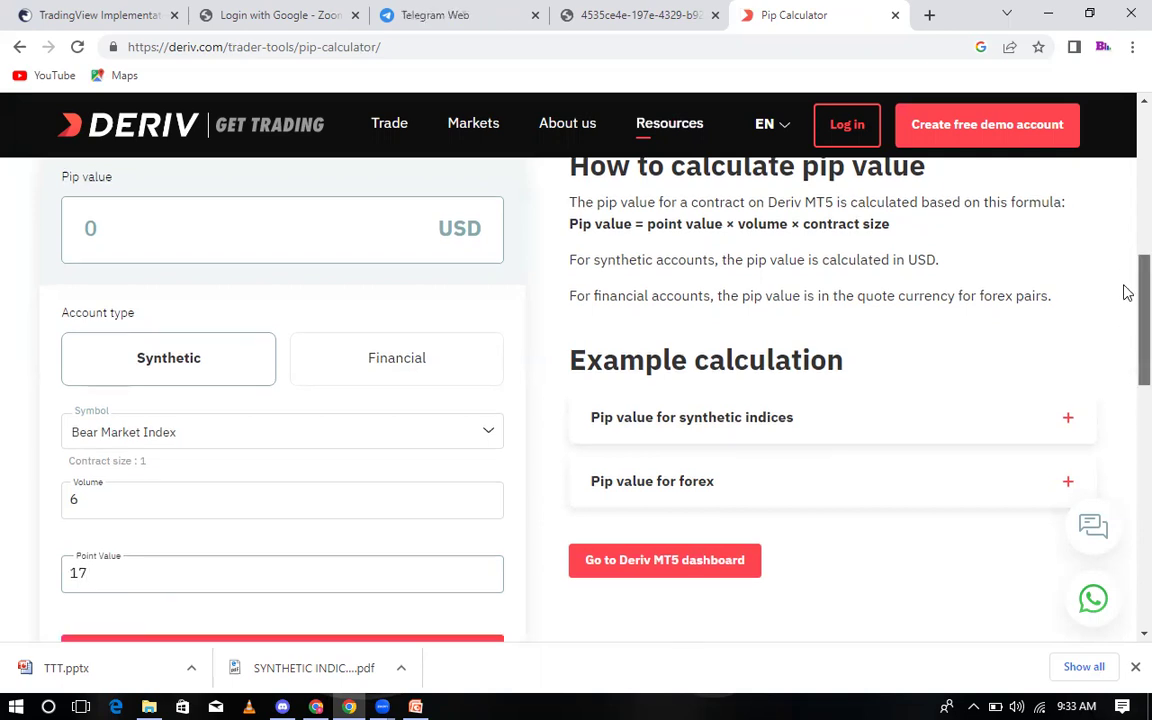
Calculate the pip value for the Bear Market Index entries and bring the result into view.
scroll(1124, 290, "down", 1)
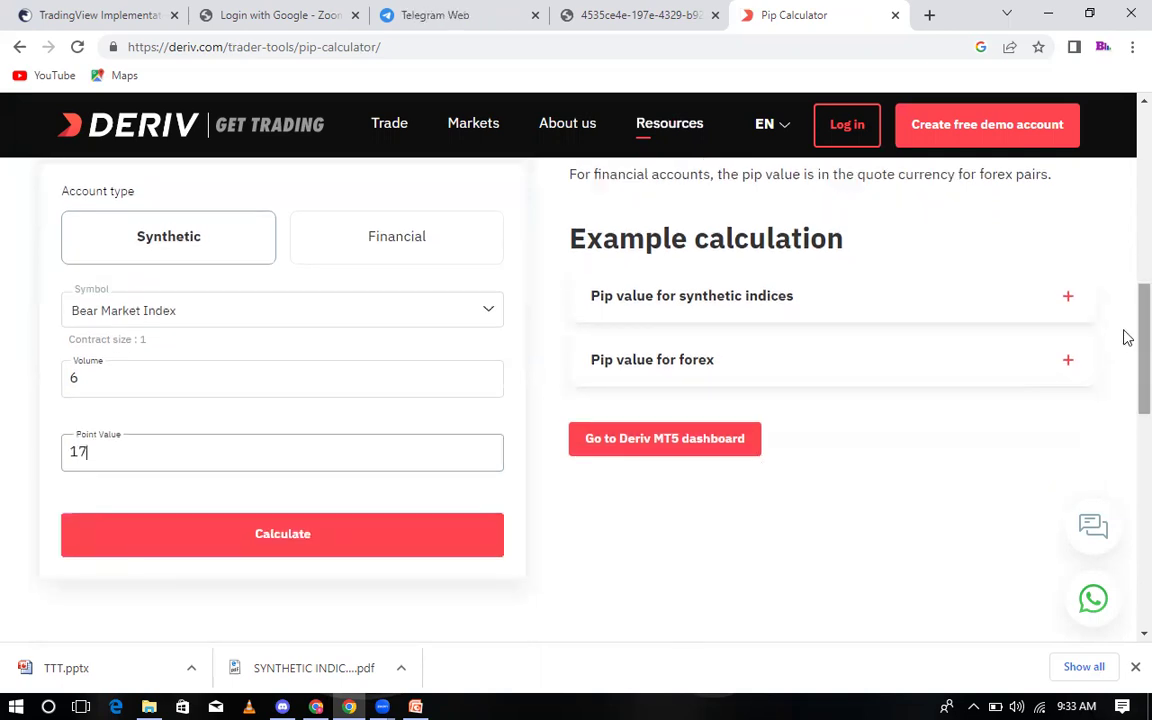
scroll(1124, 330, "up", 2)
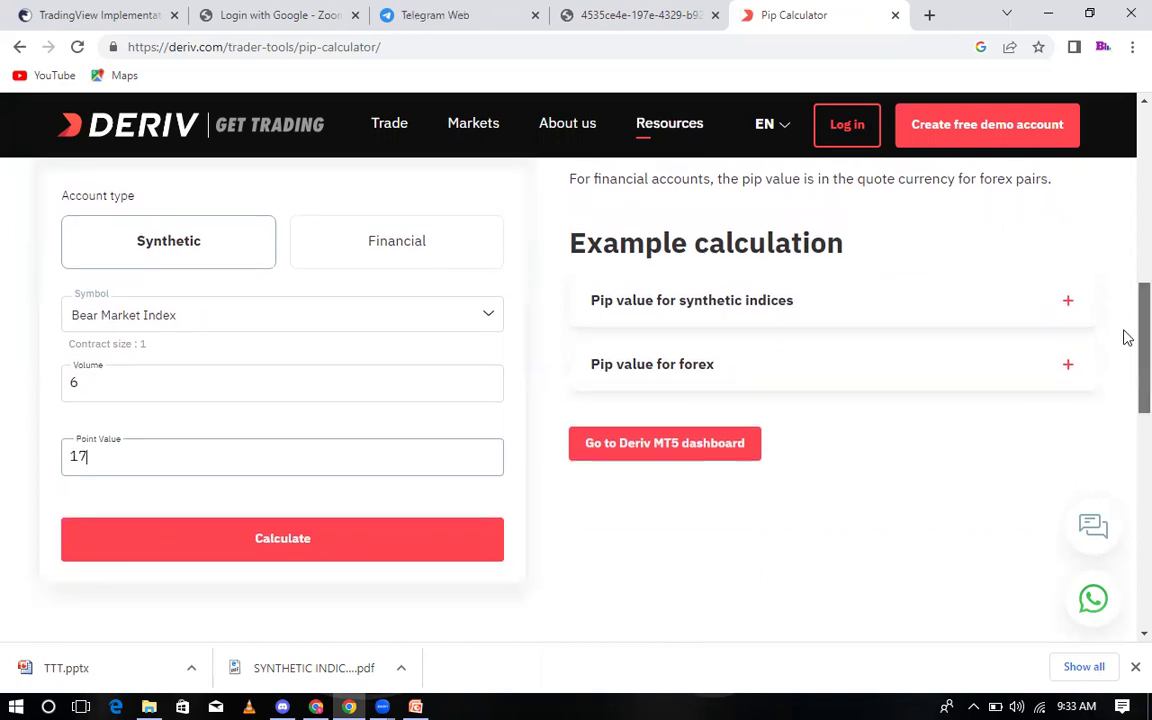
scroll(1124, 375, "down", 3)
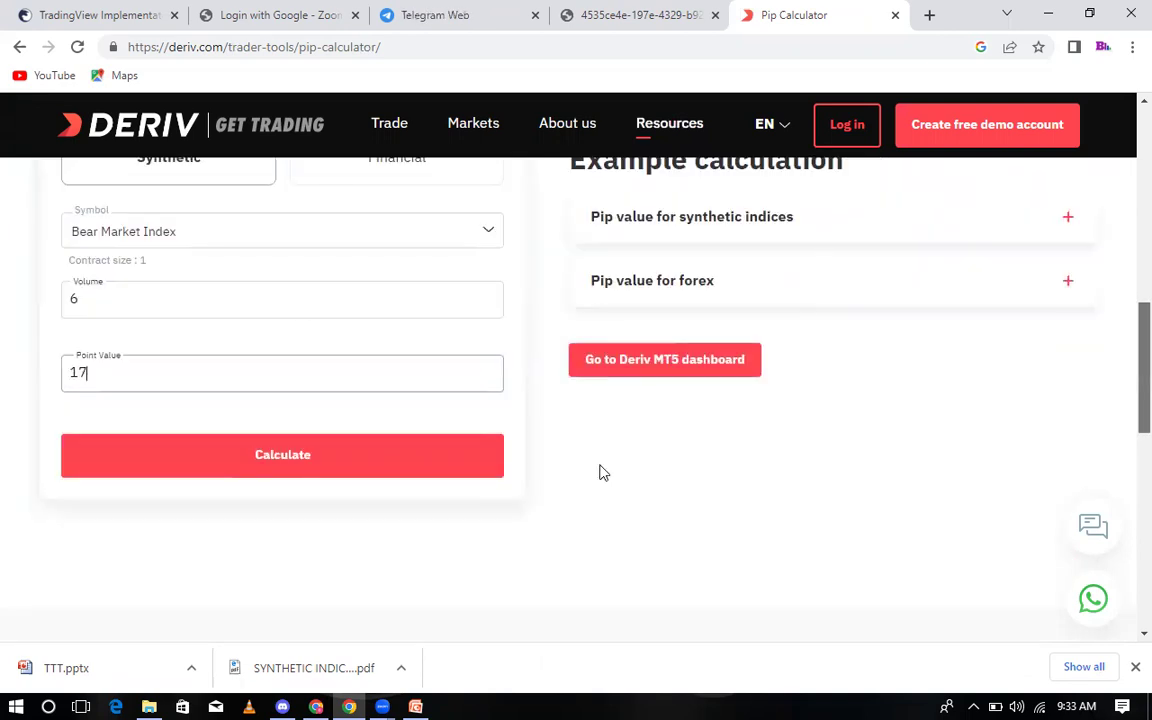
left_click(393, 467)
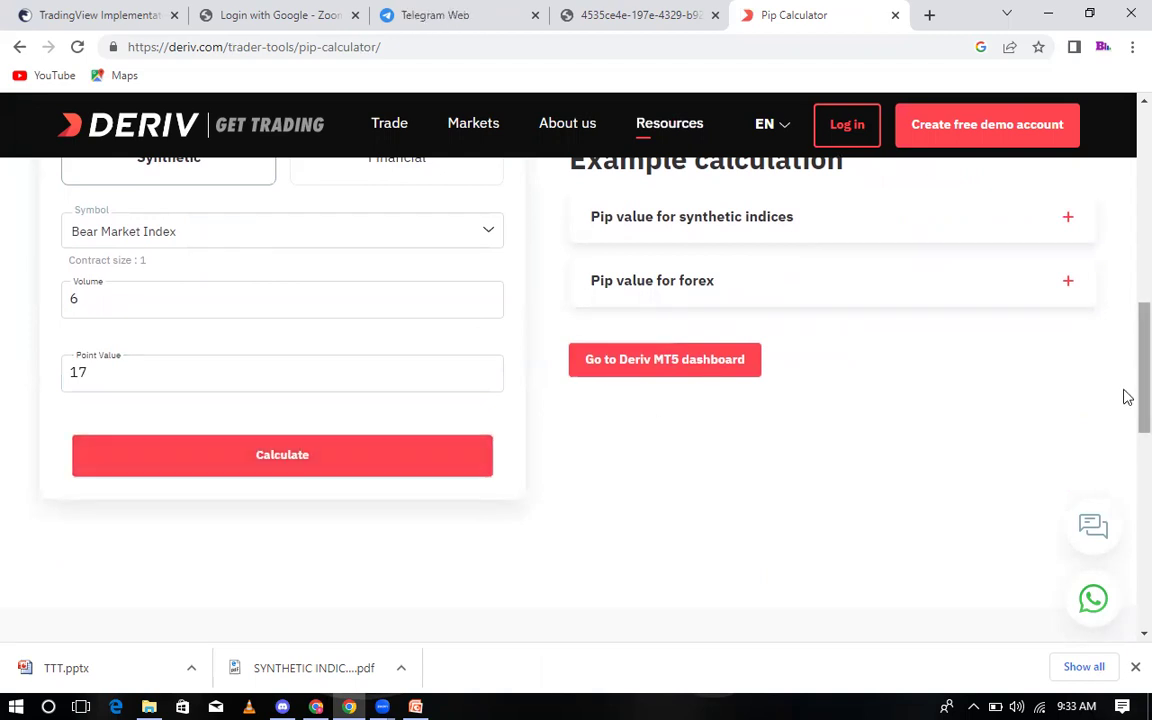
scroll(1124, 352, "up", 2)
scroll(1124, 350, "up", 1)
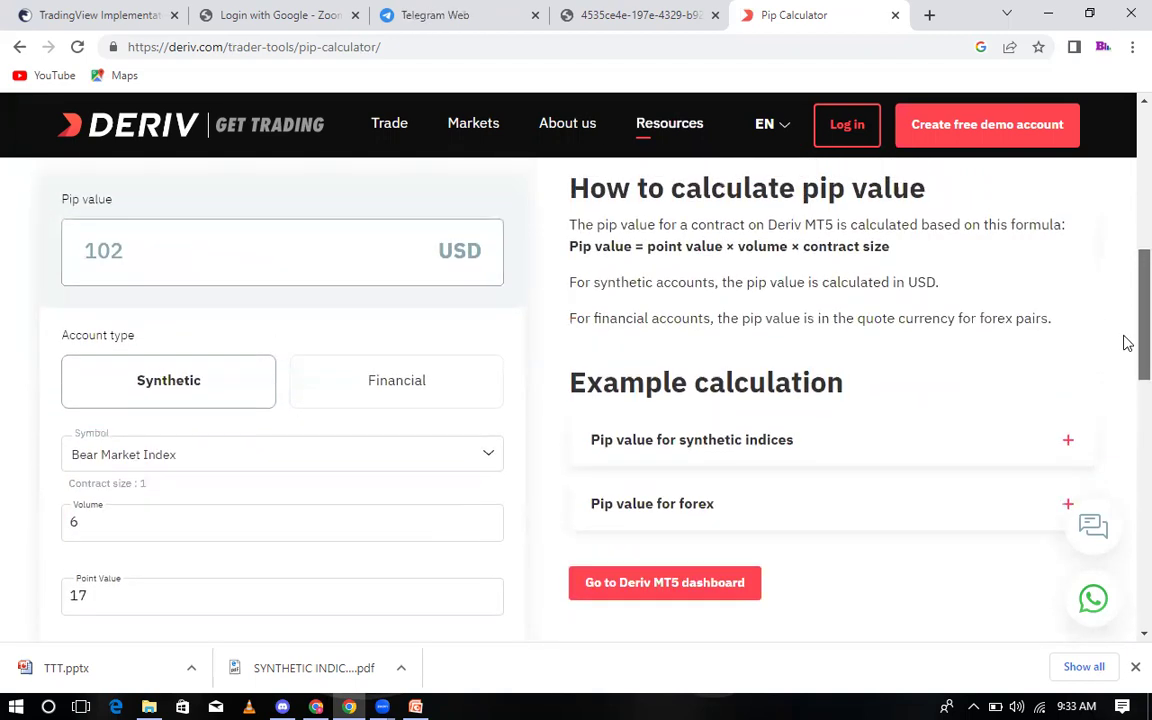